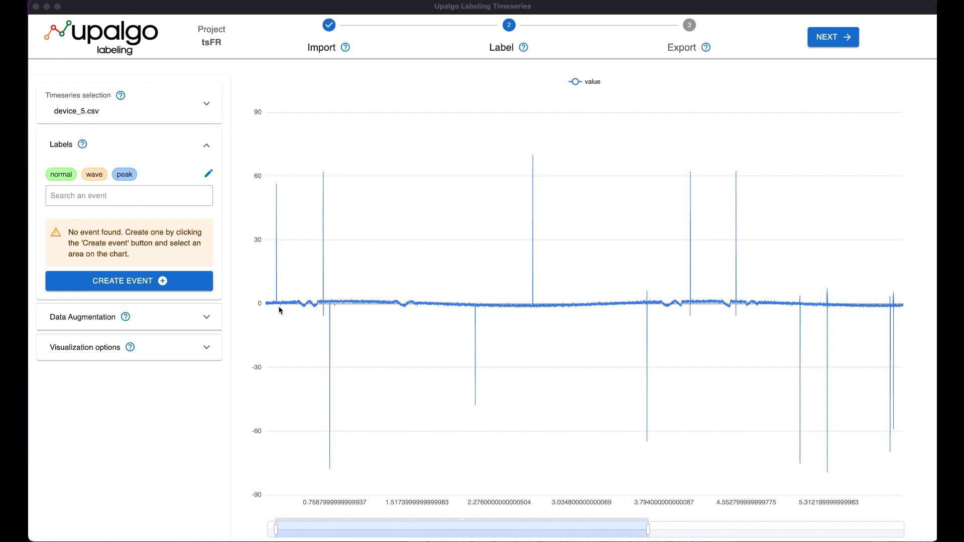
# Examine the peaks and waves along the device_5.csv signal, both in close-up and over the whole series
pyautogui.scroll(3, 277, 306)
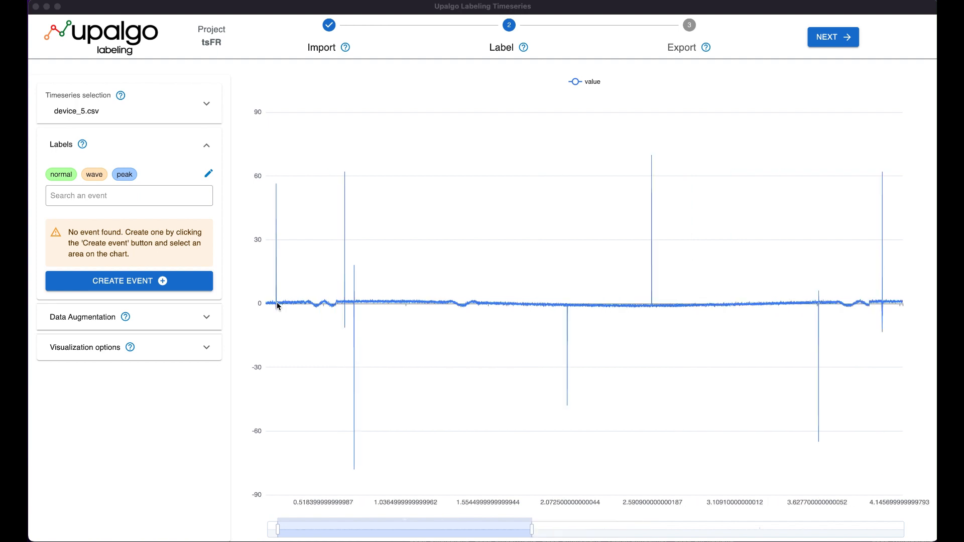
pyautogui.scroll(15, 338, 306)
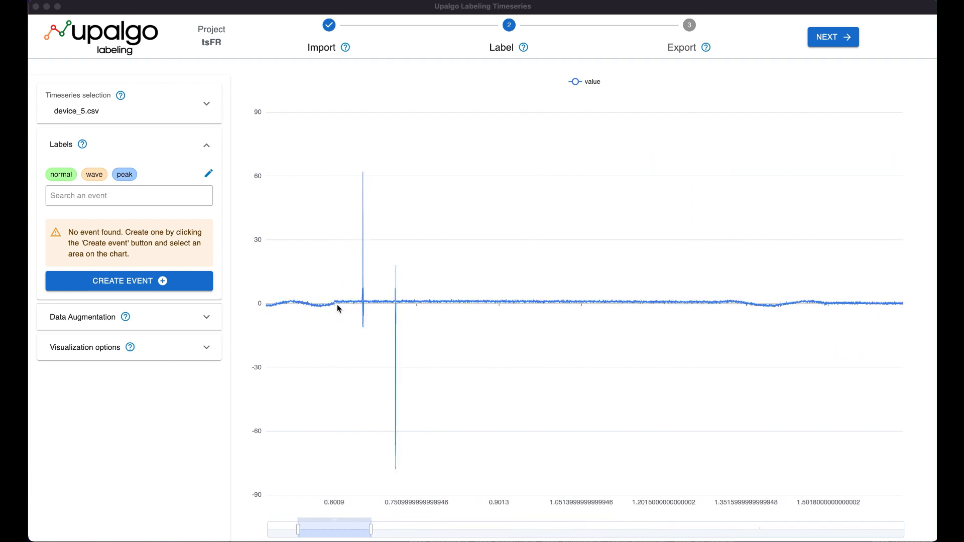
pyautogui.scroll(4, 337, 305)
pyautogui.scroll(5, 437, 308)
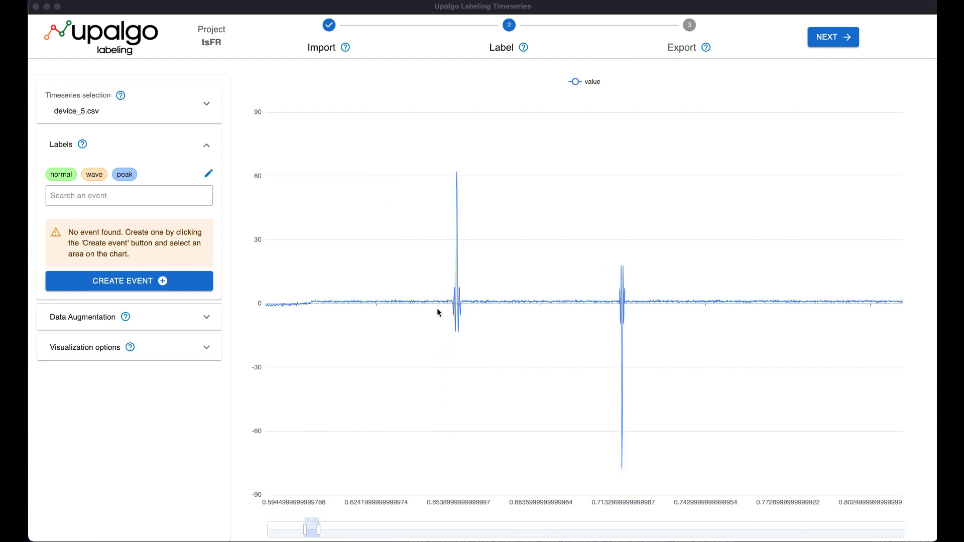
pyautogui.scroll(-8, 438, 309)
pyautogui.scroll(-10, 437, 309)
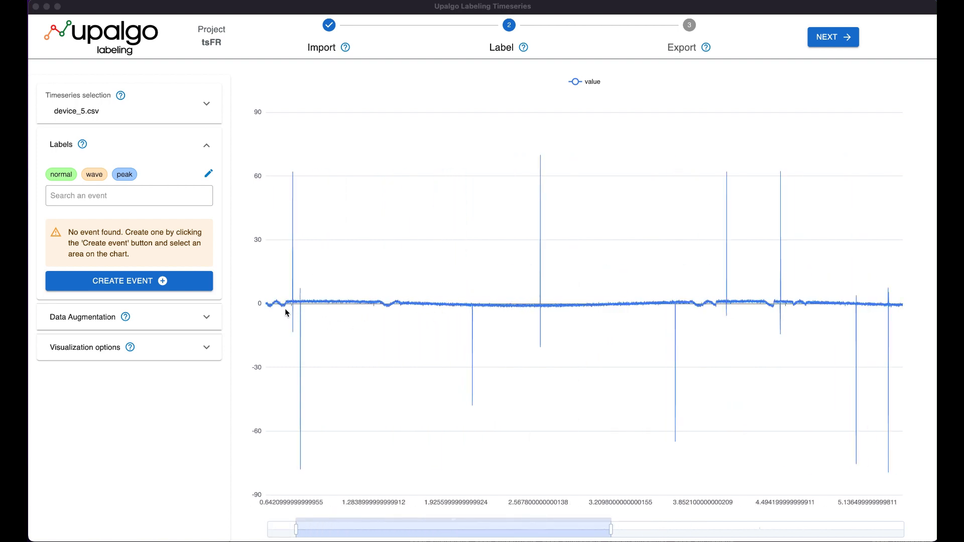
pyautogui.scroll(8, 300, 312)
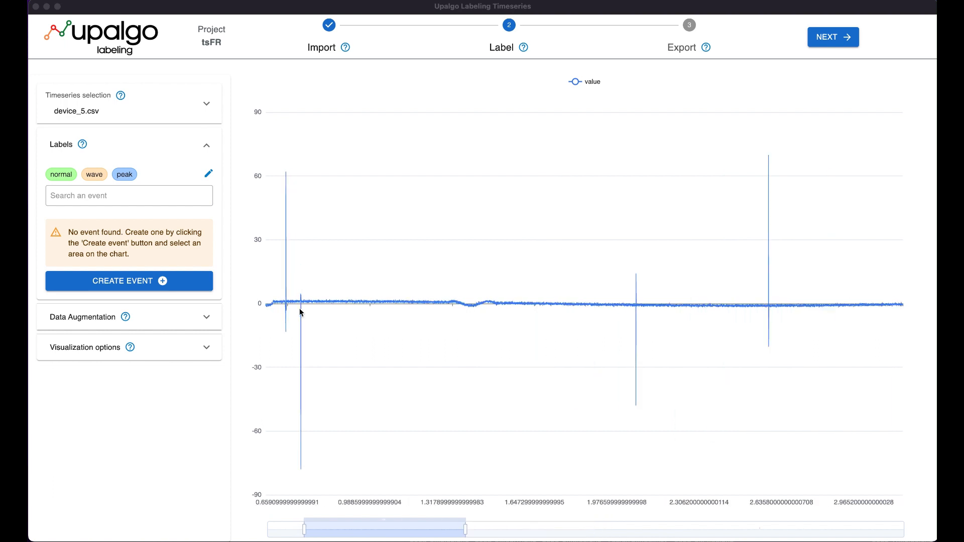
pyautogui.scroll(10, 300, 312)
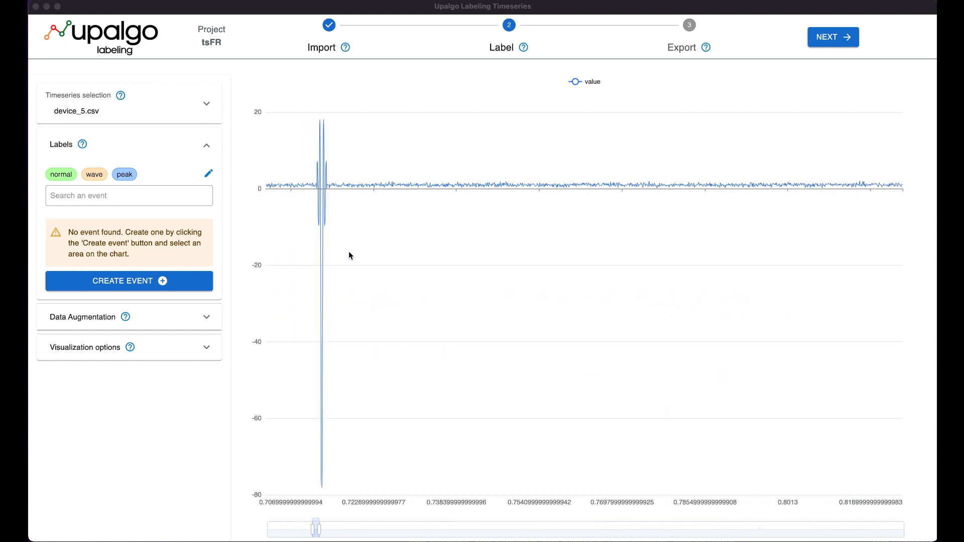
pyautogui.scroll(5, 349, 255)
pyautogui.scroll(-5, 349, 254)
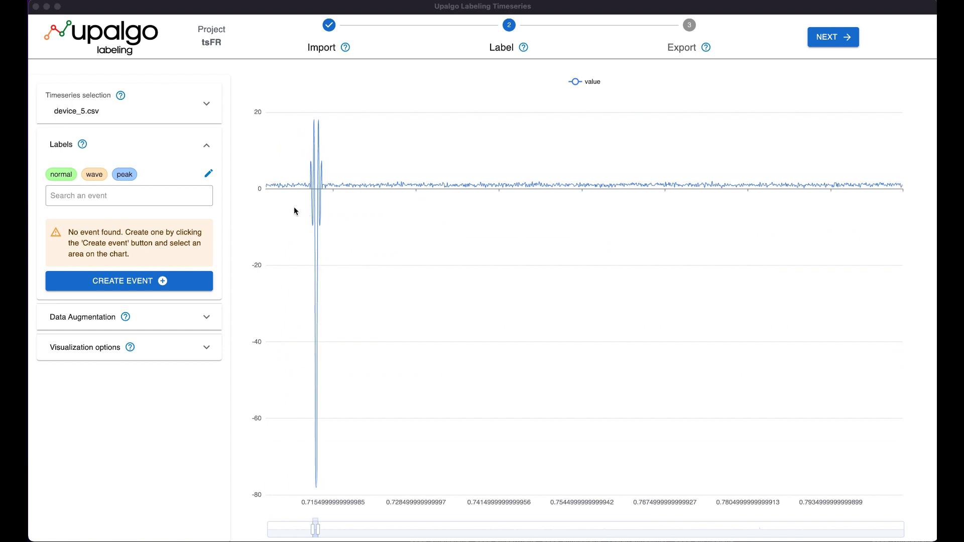
pyautogui.scroll(3, 294, 210)
pyautogui.scroll(-2, 292, 209)
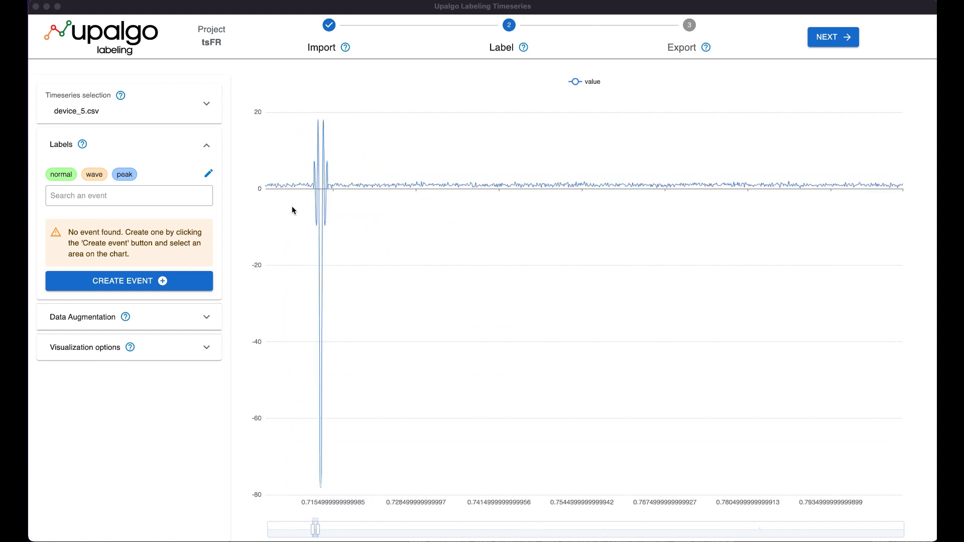
pyautogui.scroll(-10, 293, 210)
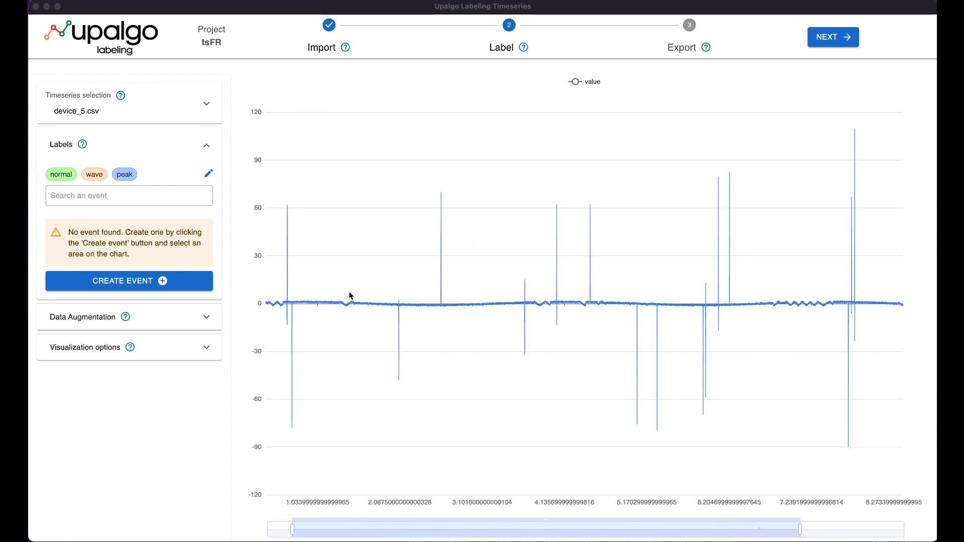
pyautogui.scroll(2, 351, 311)
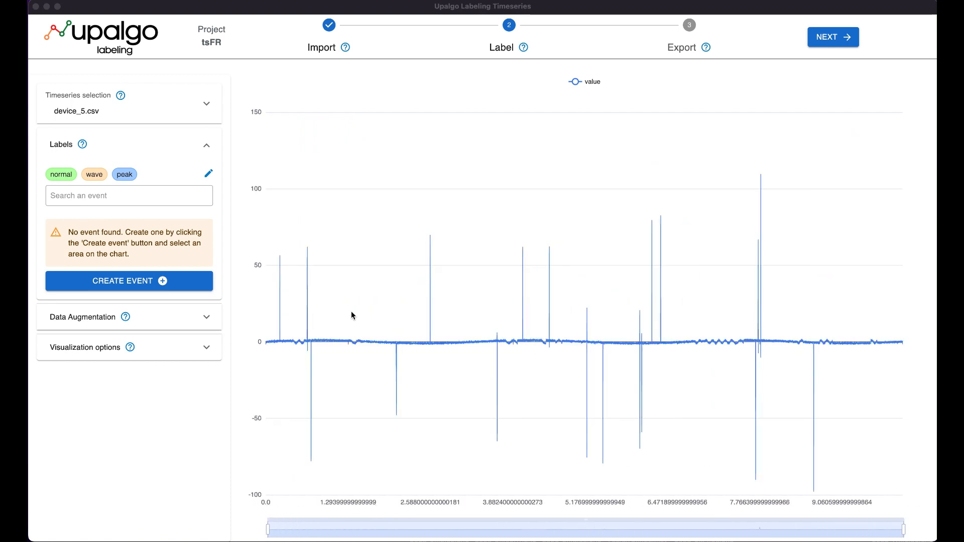
pyautogui.scroll(2, 352, 346)
pyautogui.scroll(2, 352, 347)
pyautogui.scroll(-6, 352, 346)
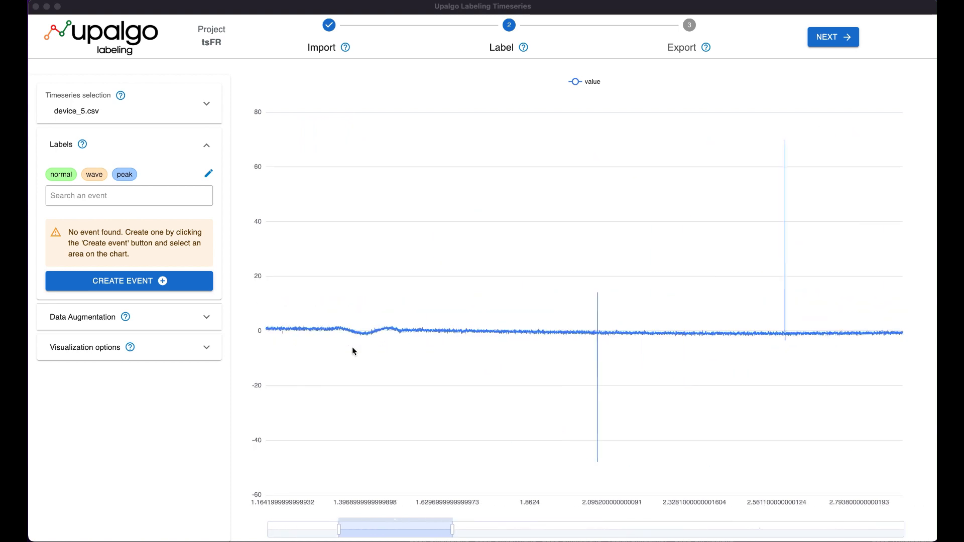
pyautogui.scroll(5, 307, 350)
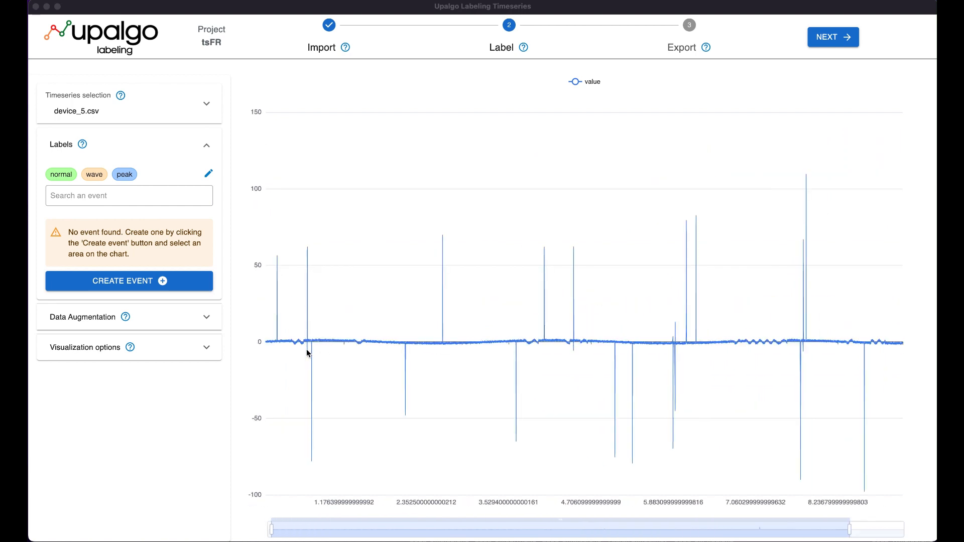
# Create an event labelled peak around the downward spike, spanning about 0.7117 to 0.7139, and leave event creation mode
pyautogui.scroll(1, 307, 350)
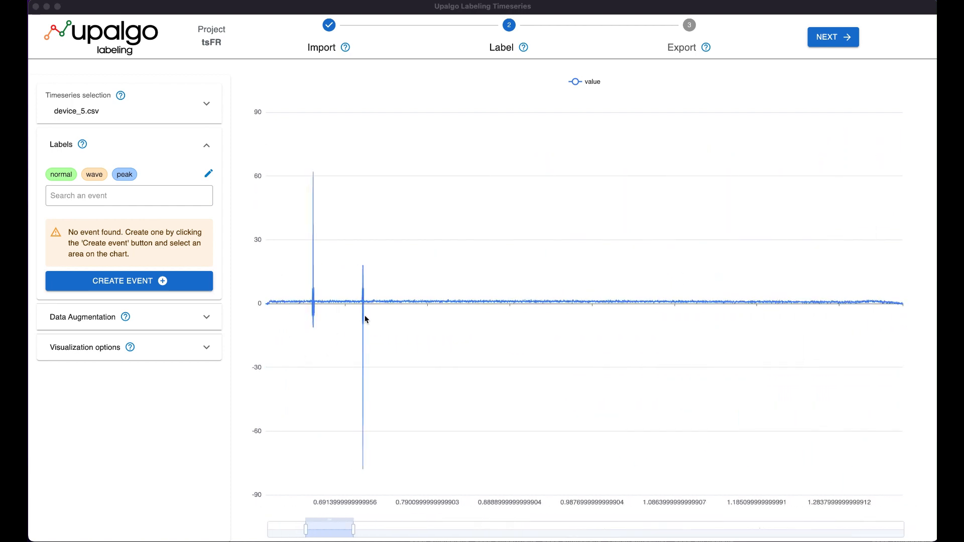
pyautogui.scroll(2, 365, 319)
pyautogui.scroll(8, 351, 232)
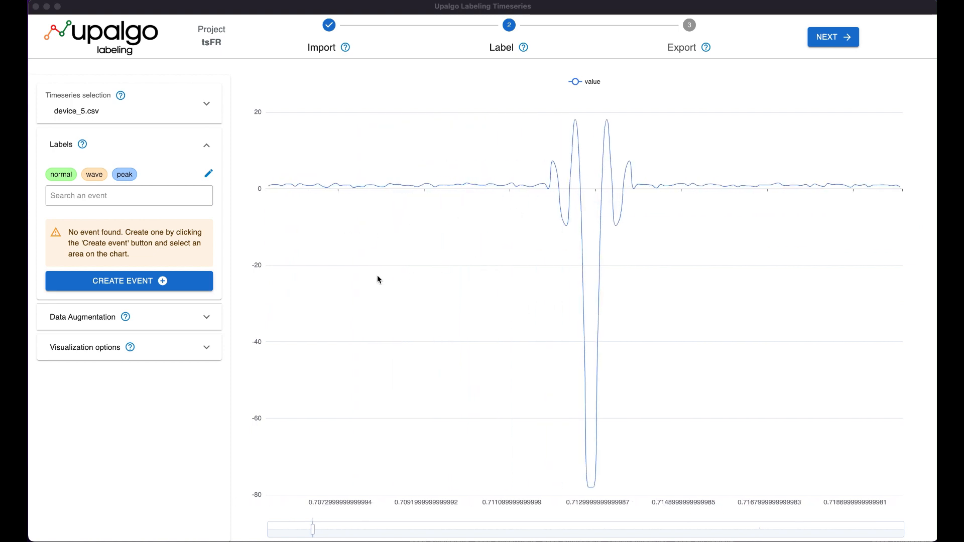
pyautogui.click(149, 281)
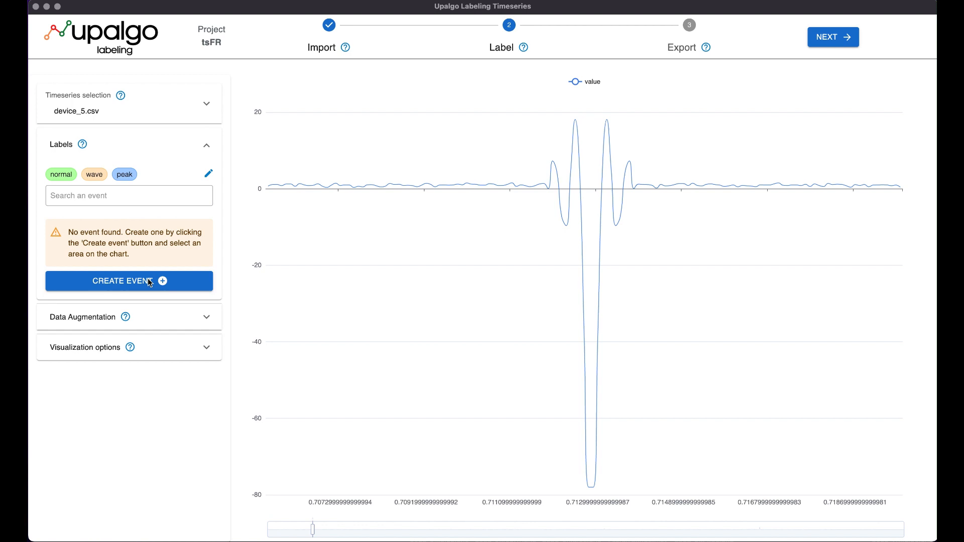
pyautogui.click(149, 282)
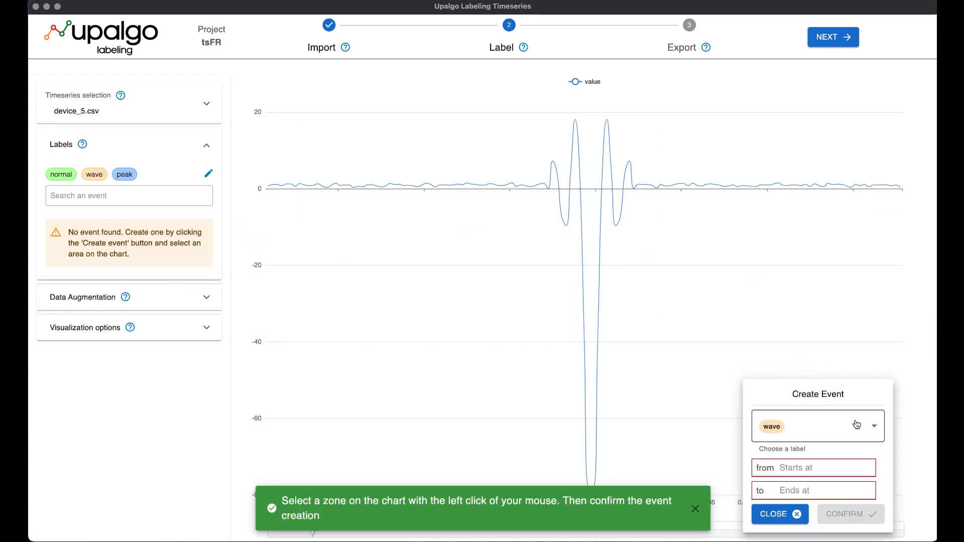
pyautogui.click(796, 493)
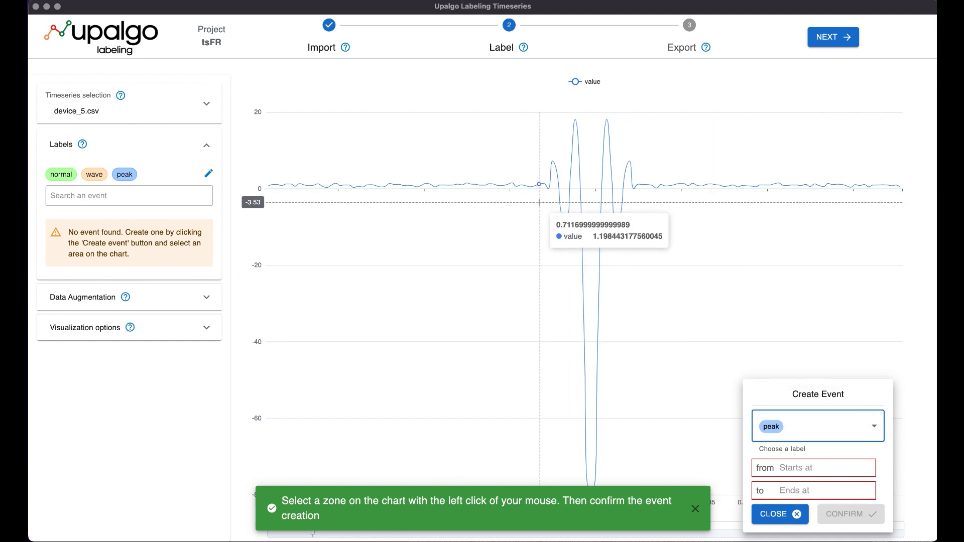
pyautogui.moveTo(539, 202); pyautogui.dragTo(638, 199)
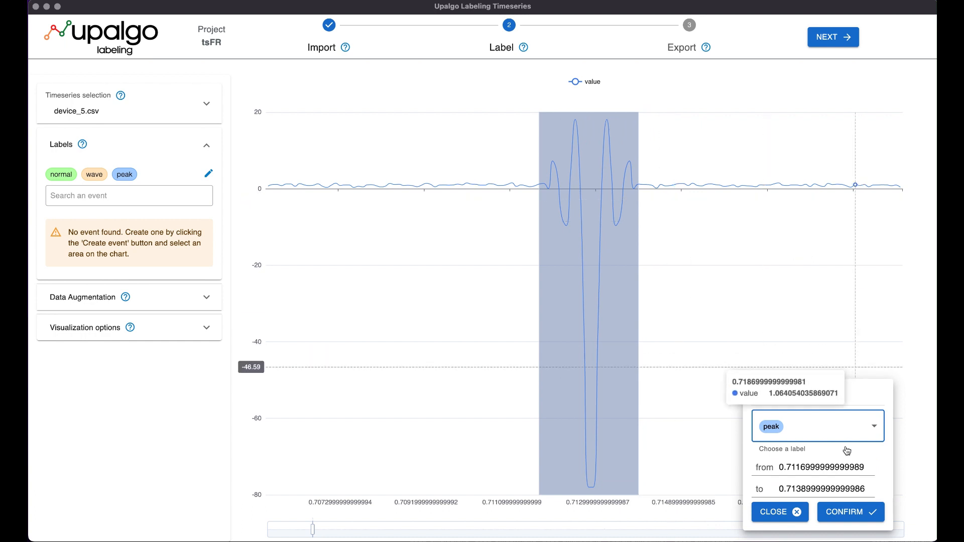
pyautogui.click(848, 517)
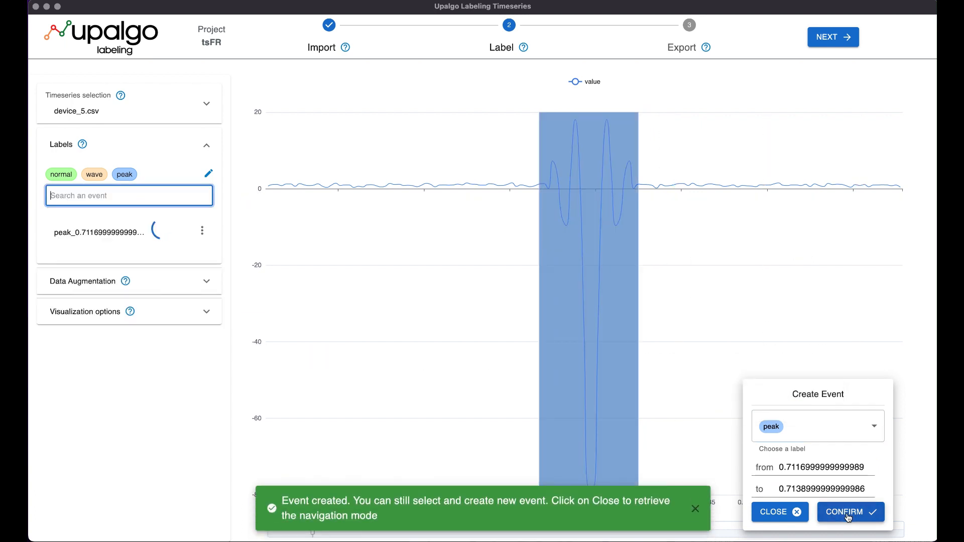
pyautogui.click(777, 513)
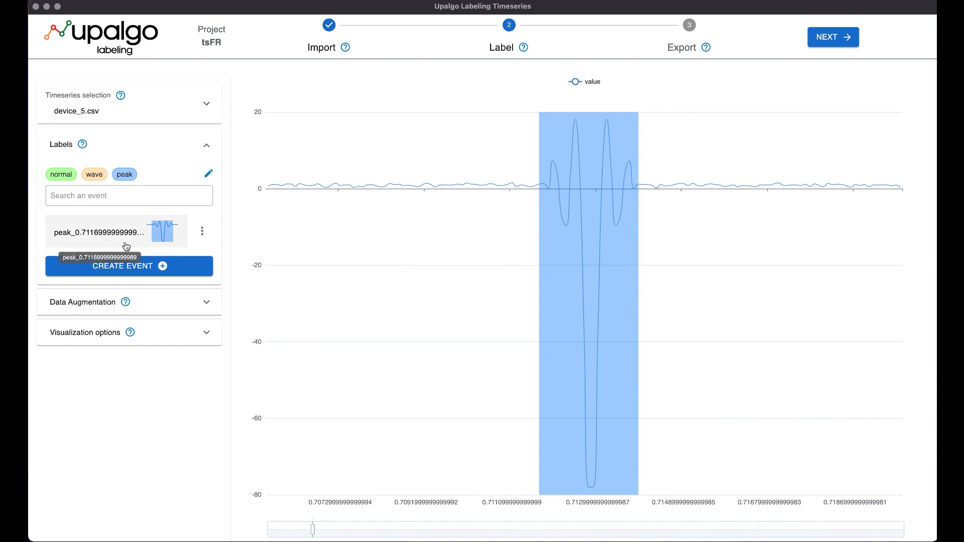
# Search for patterns similar to the new peak event in the value column and dismiss the notification
pyautogui.click(202, 232)
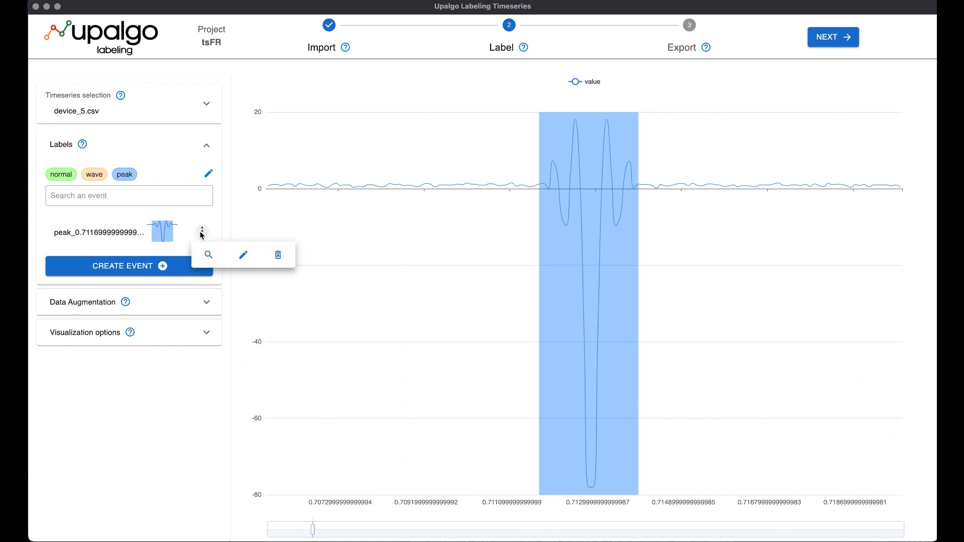
pyautogui.click(209, 256)
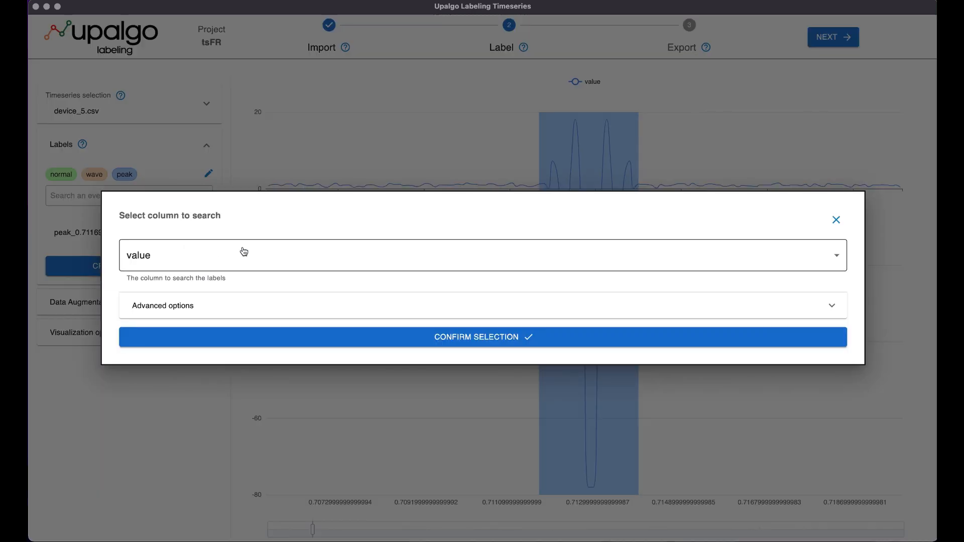
pyautogui.click(499, 341)
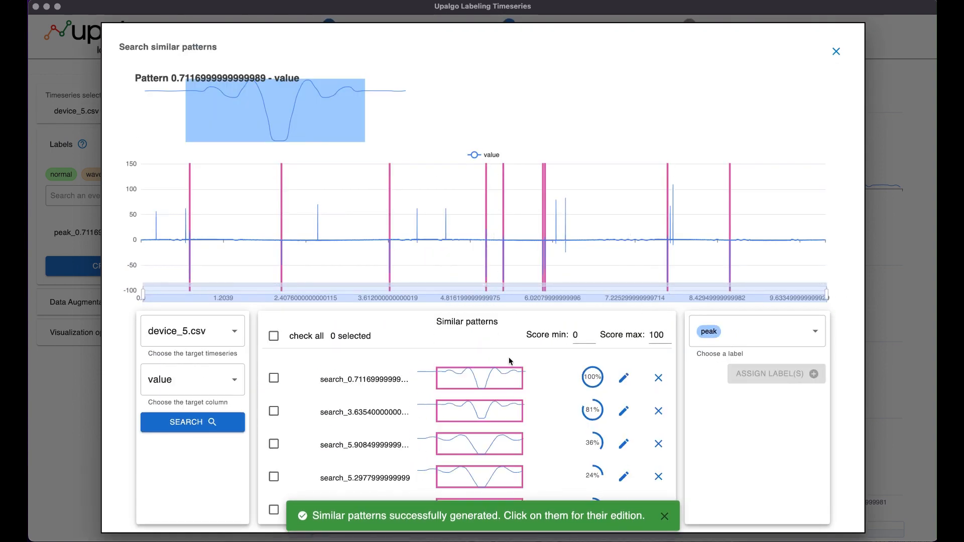
pyautogui.click(663, 520)
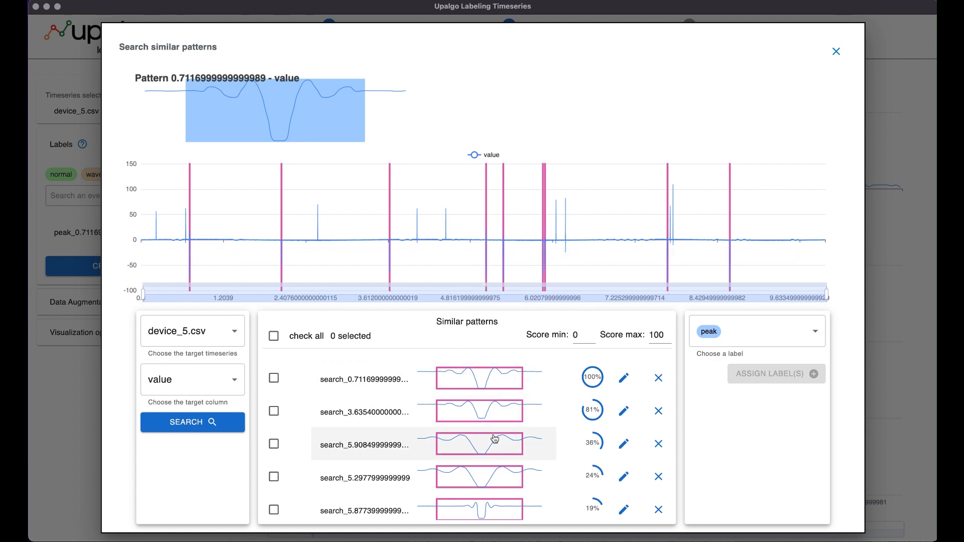
# Review the list of similar patterns with their scores and inspect several matches on the chart
pyautogui.scroll(-5, 492, 442)
pyautogui.scroll(-1, 492, 442)
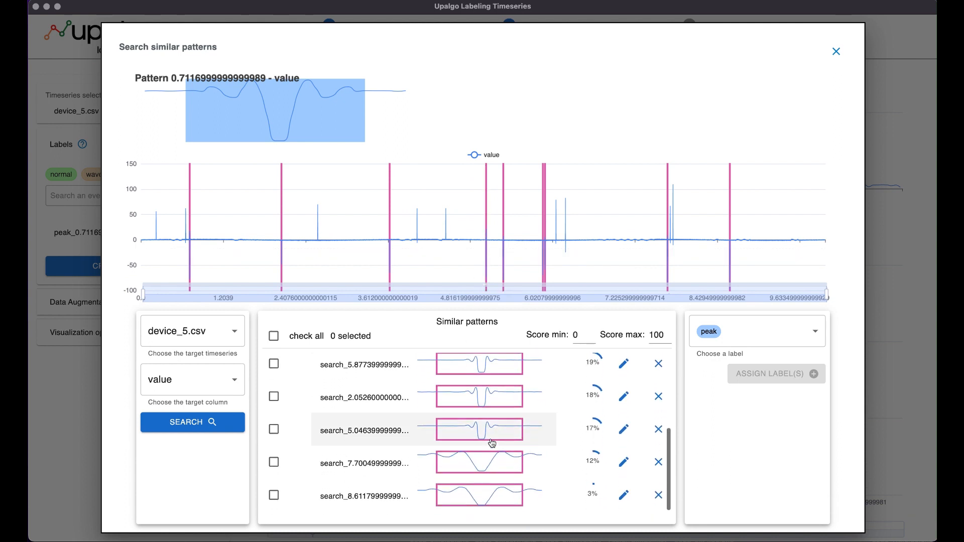
pyautogui.scroll(6, 431, 439)
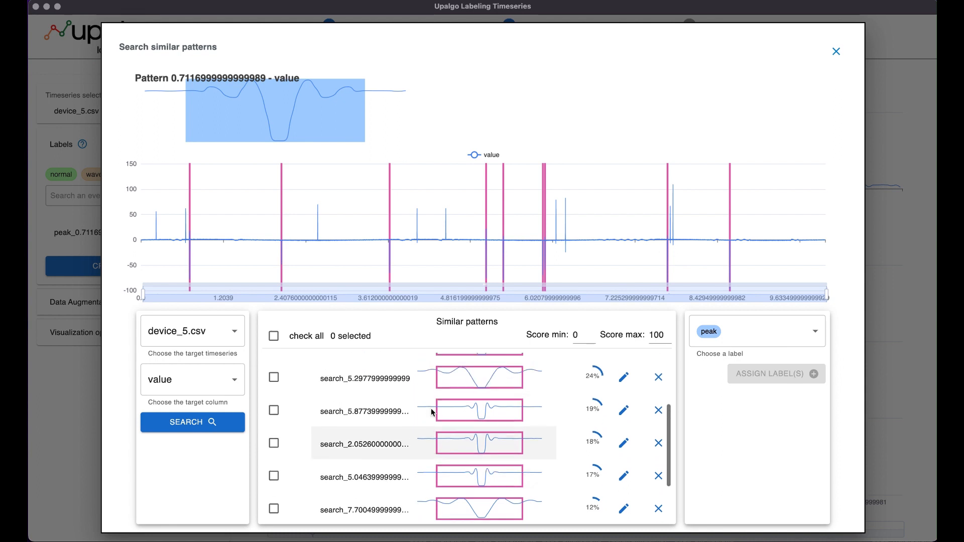
pyautogui.click(467, 418)
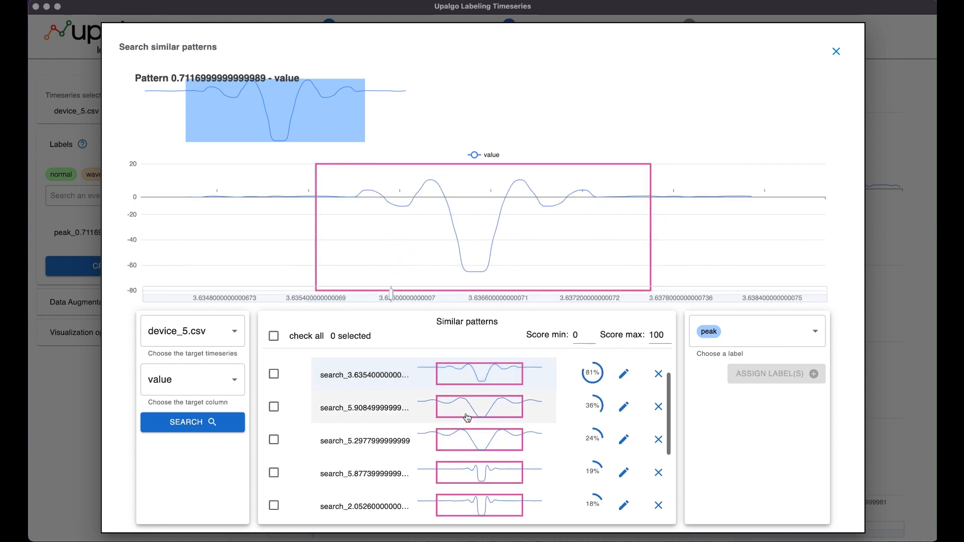
pyautogui.click(456, 442)
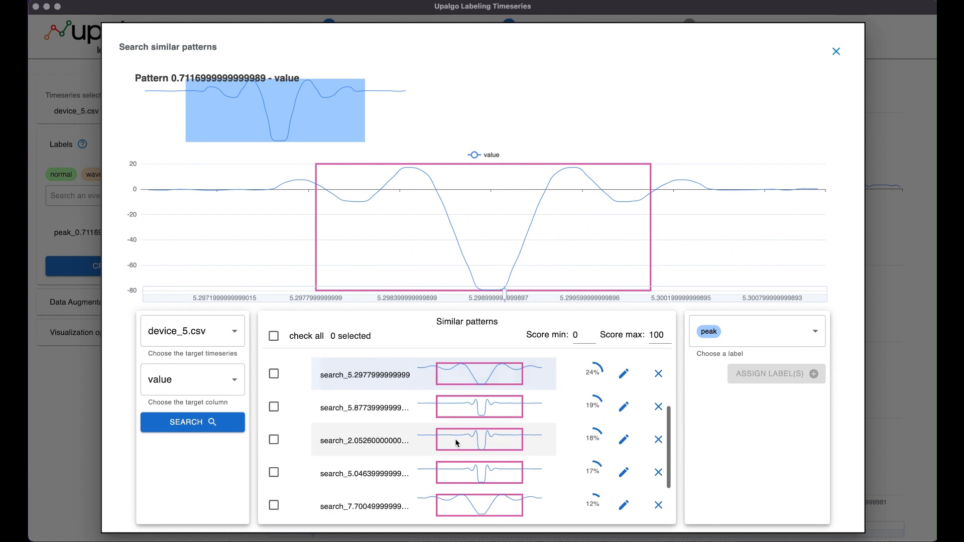
pyautogui.click(454, 471)
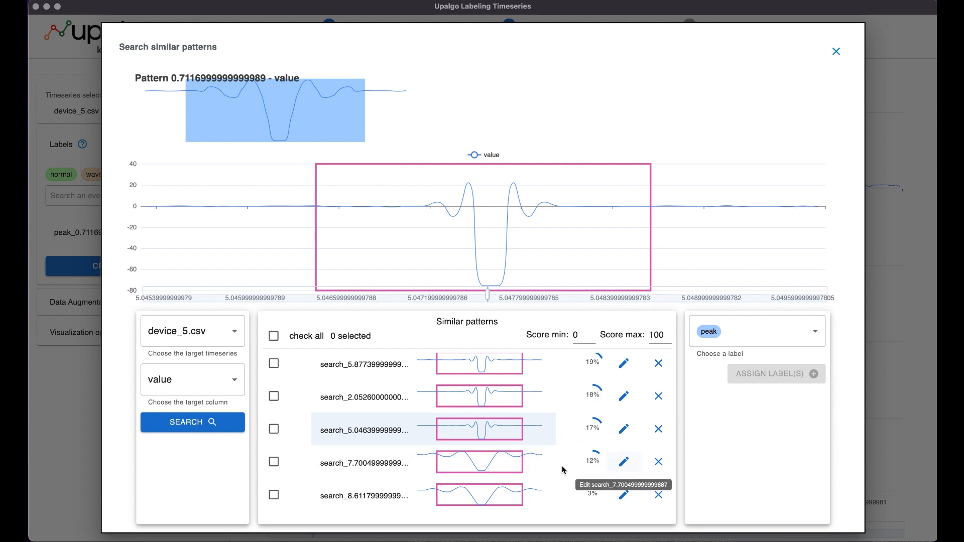
# Assign the peak label to all similar patterns found and close the pattern search
pyautogui.click(274, 337)
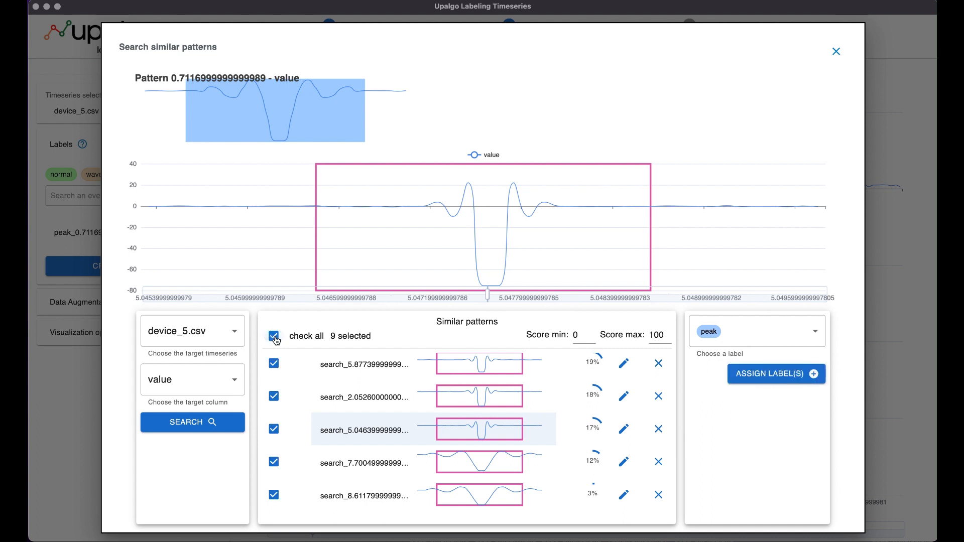
pyautogui.click(780, 374)
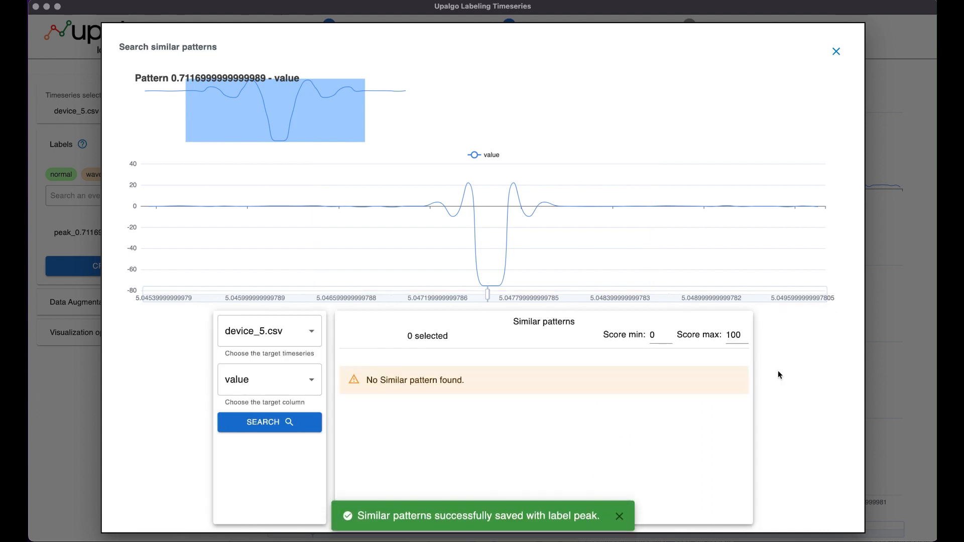
pyautogui.click(894, 263)
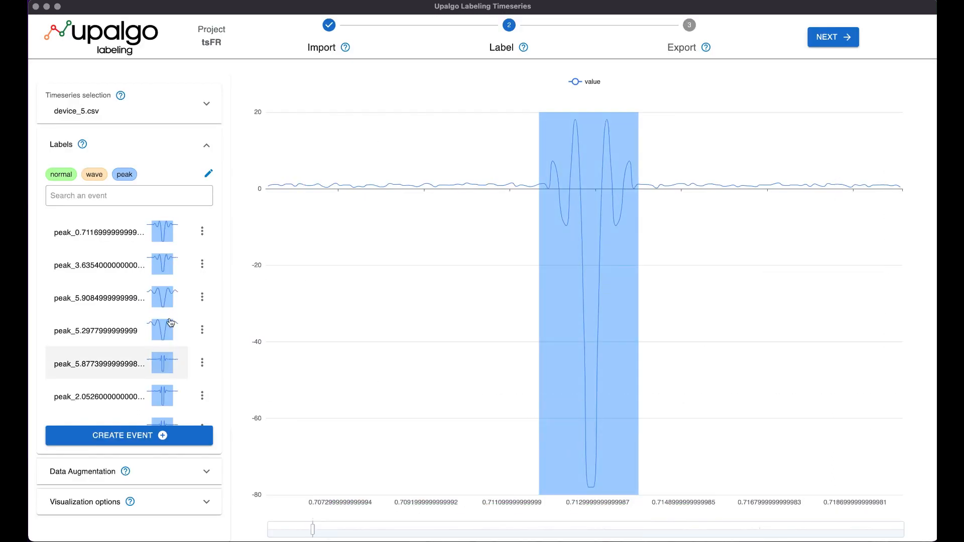
# Review the labelled peak events in the event list and across the wider time series on the chart
pyautogui.scroll(-4, 171, 334)
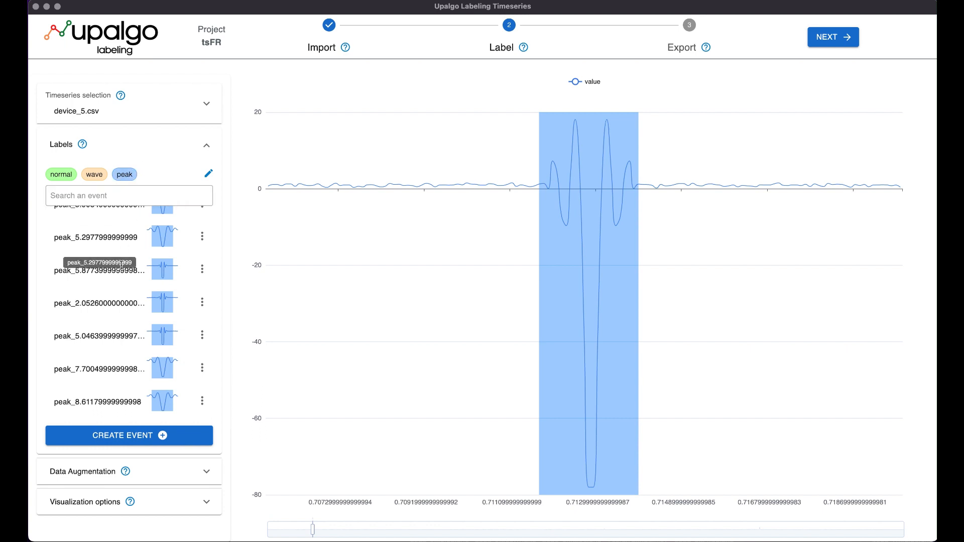
pyautogui.scroll(3, 151, 271)
pyautogui.scroll(1, 400, 238)
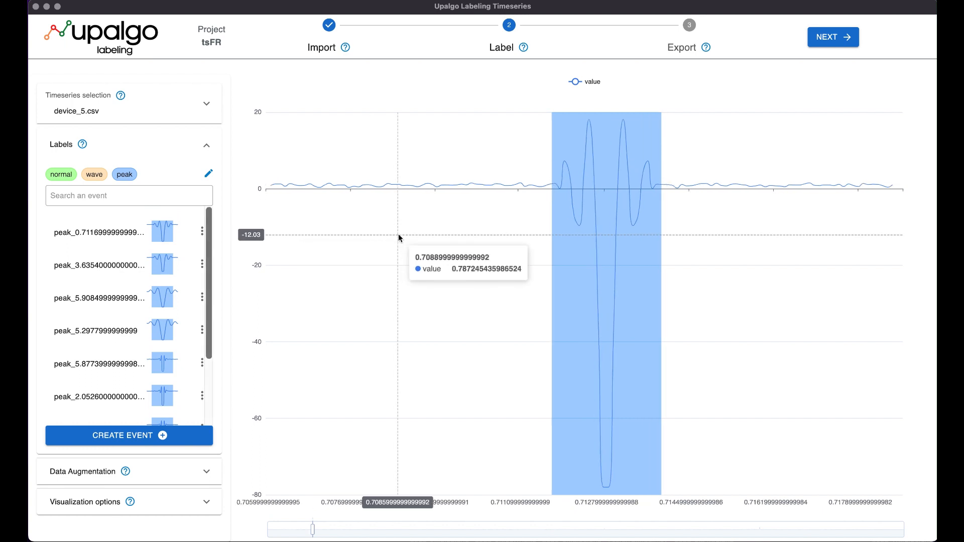
pyautogui.scroll(2, 400, 238)
pyautogui.scroll(-6, 400, 238)
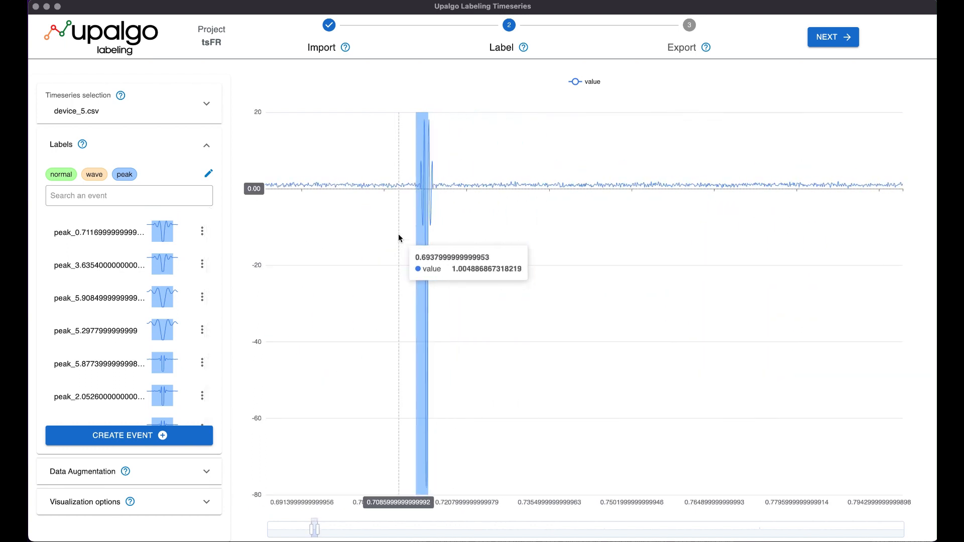
pyautogui.scroll(-5, 400, 237)
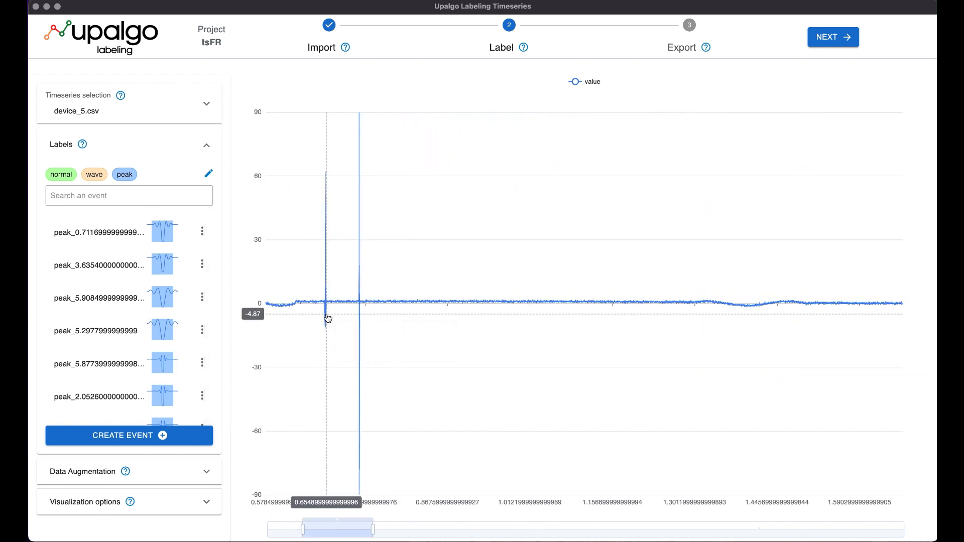
pyautogui.scroll(-5, 328, 319)
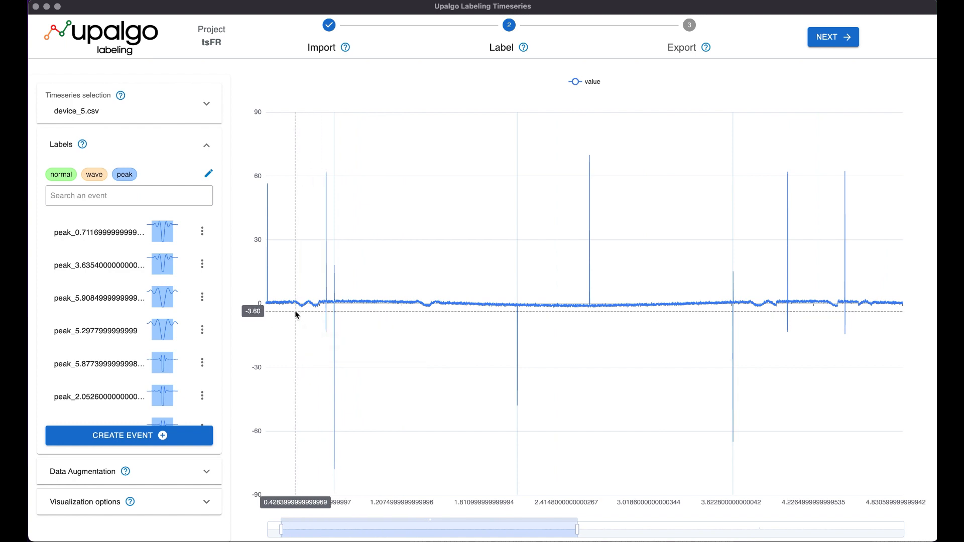
# Create an event labelled wave over the oscillation before the first spikes, spanning about 0.3952 to 0.6013, and leave event creation mode
pyautogui.scroll(4, 296, 314)
pyautogui.scroll(3, 296, 314)
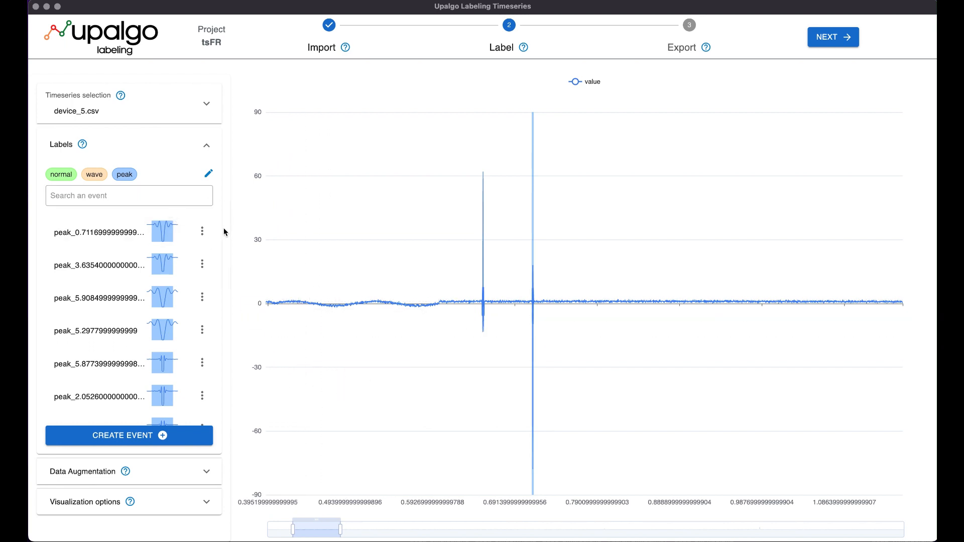
pyautogui.click(128, 434)
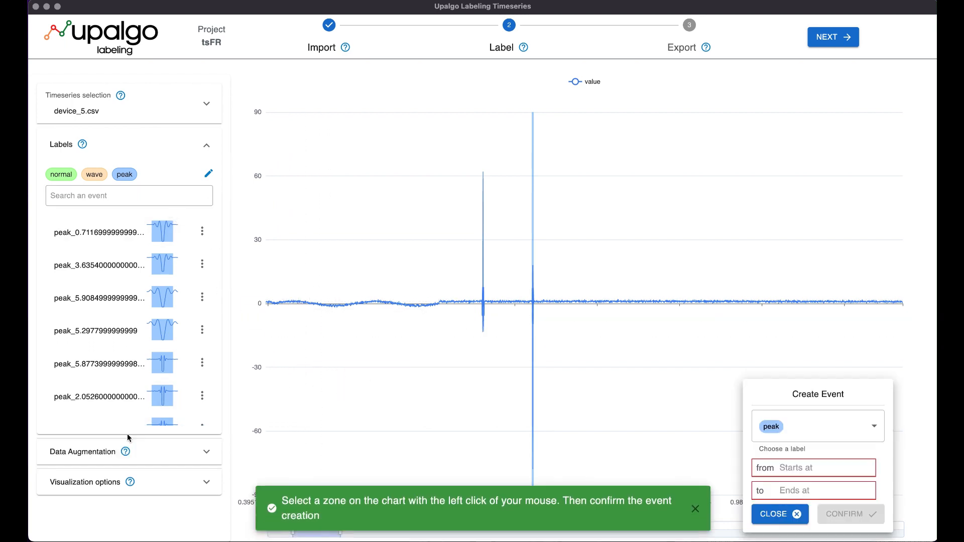
pyautogui.click(808, 425)
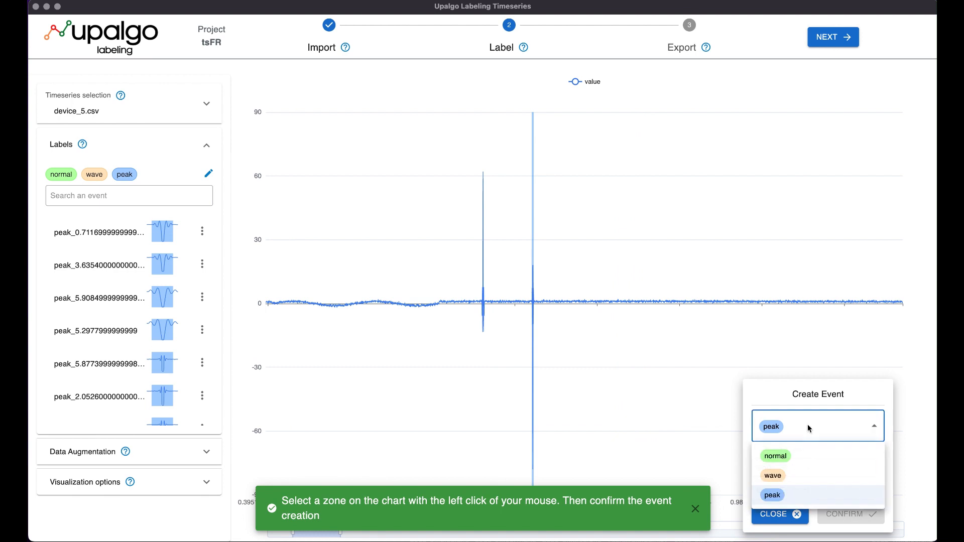
pyautogui.click(789, 483)
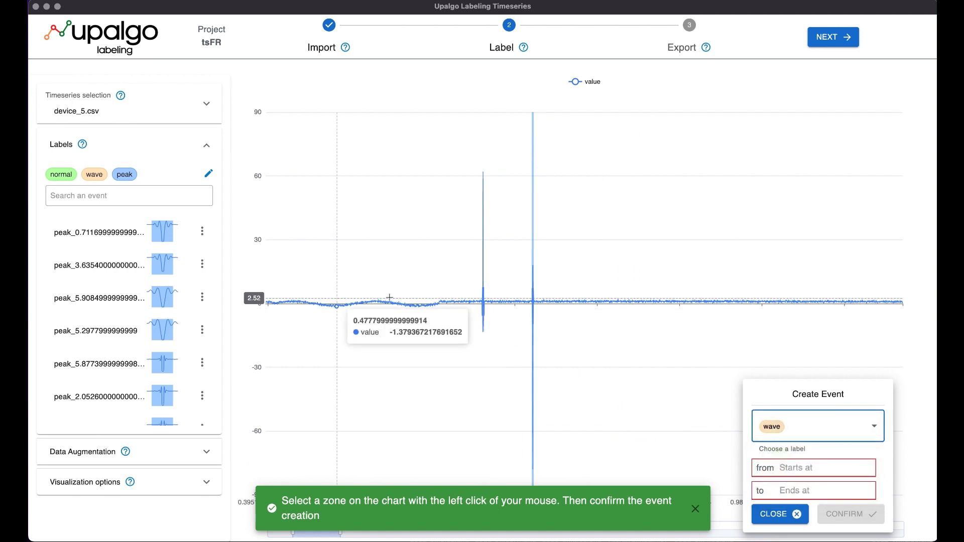
pyautogui.moveTo(439, 308); pyautogui.dragTo(267, 304)
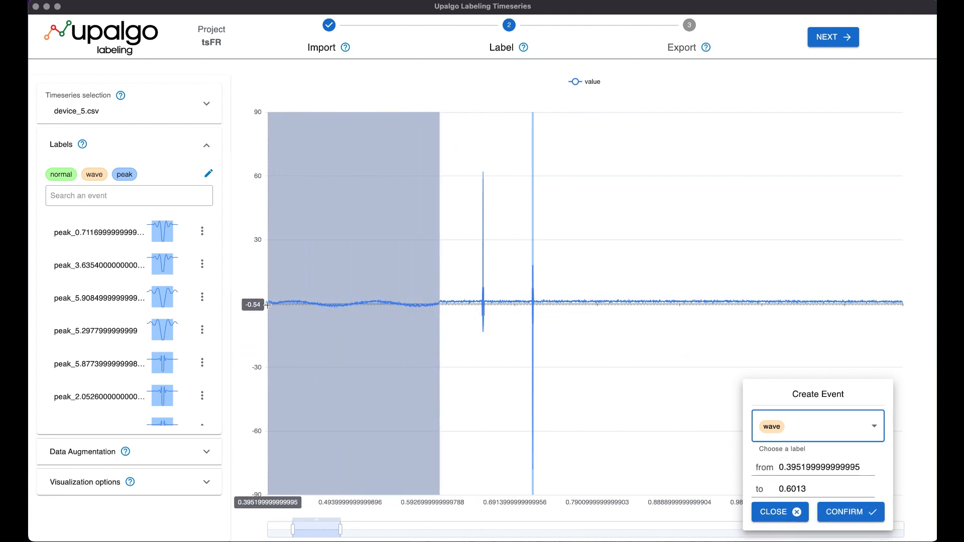
pyautogui.click(849, 512)
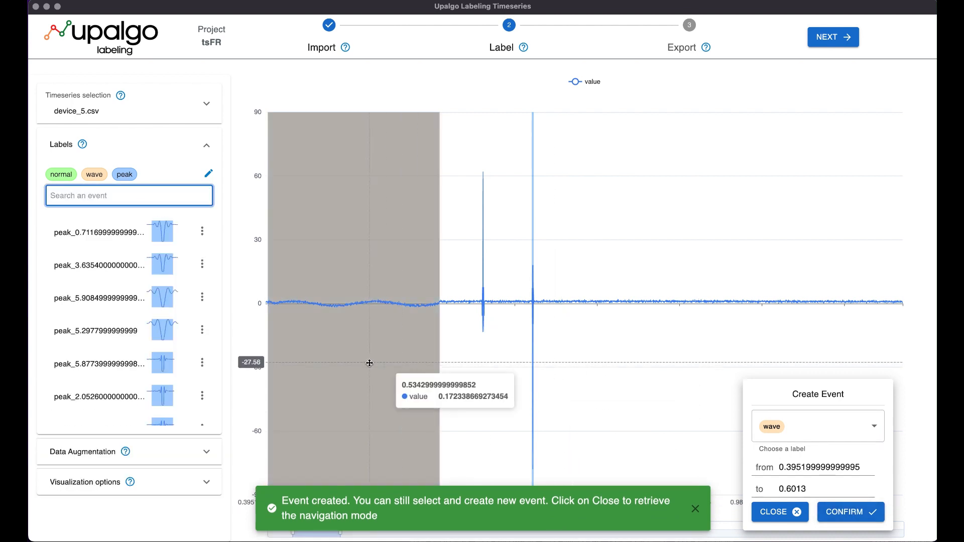
pyautogui.click(779, 512)
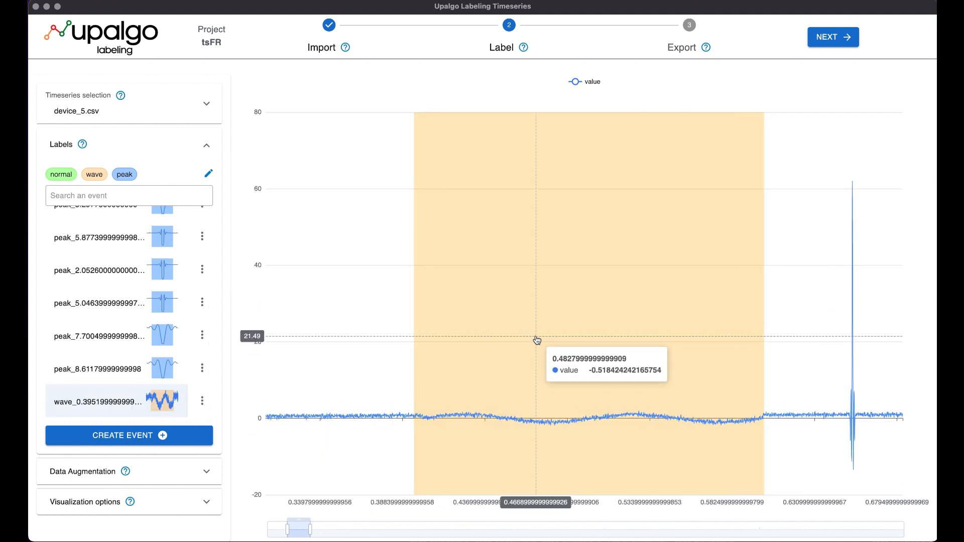
# Search for patterns similar to the new wave event in the value column and dismiss the notification
pyautogui.scroll(2, 537, 341)
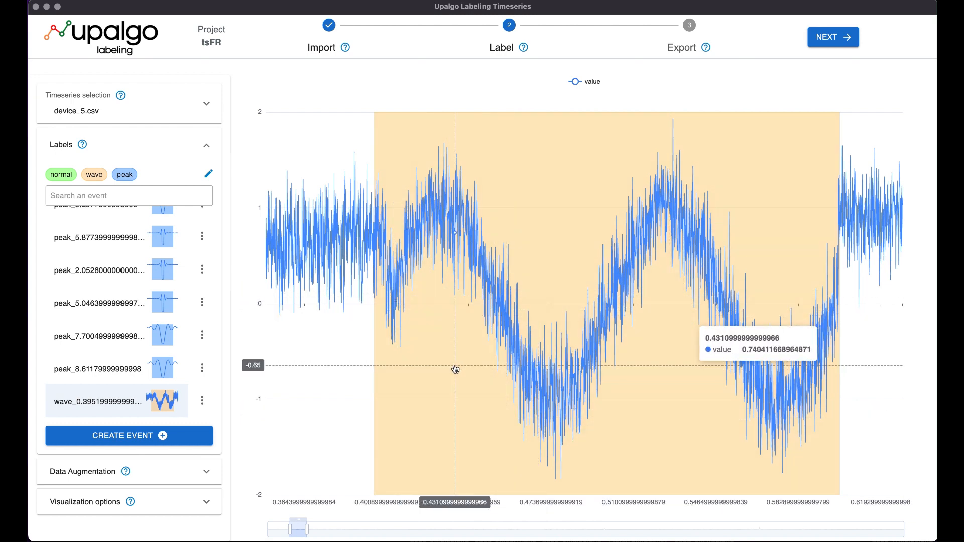
pyautogui.click(203, 402)
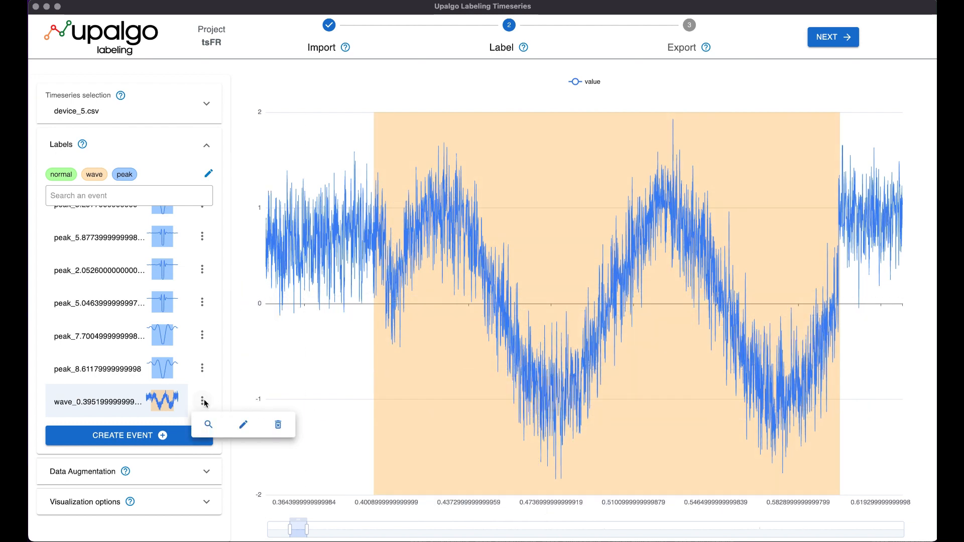
pyautogui.click(209, 426)
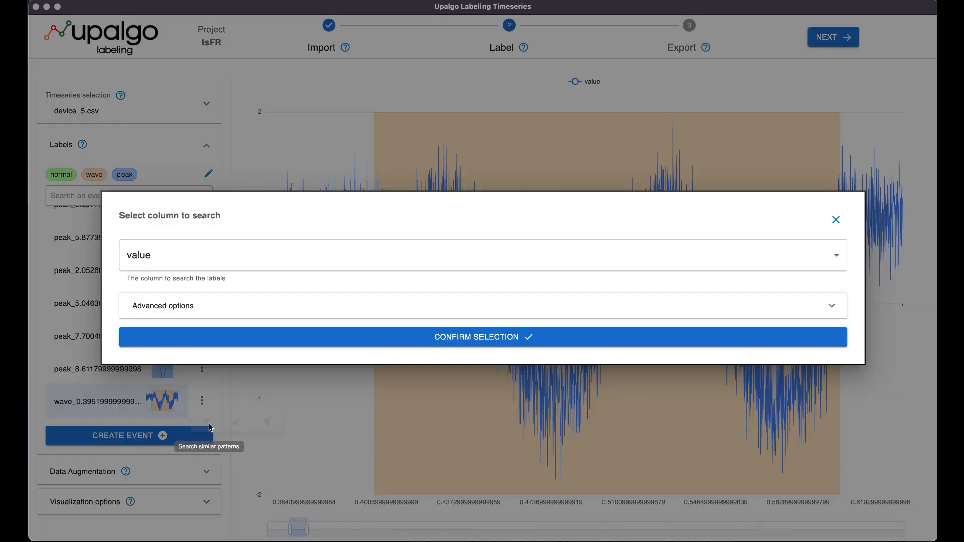
pyautogui.click(481, 332)
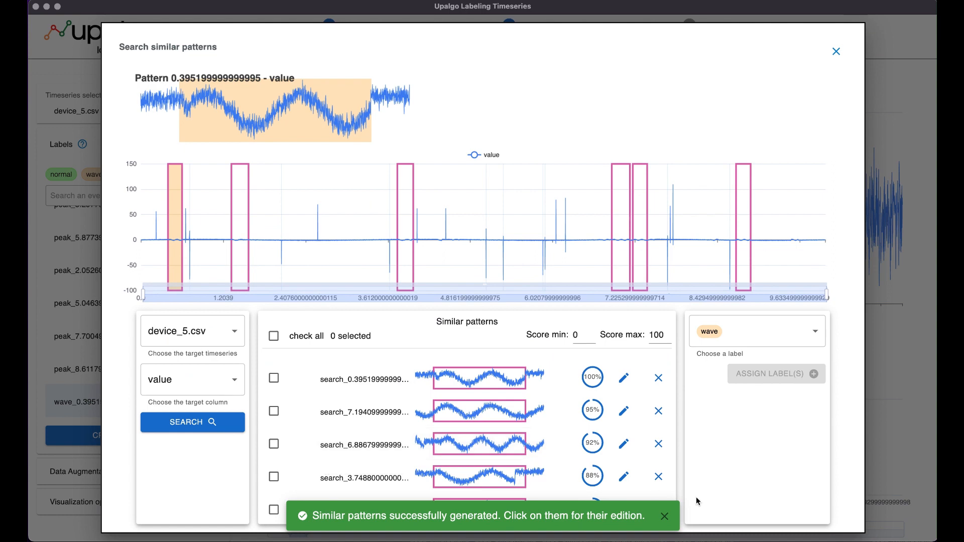
pyautogui.click(668, 516)
# Check the similar wave patterns, assign the wave label to all of them and close the pattern search
pyautogui.scroll(-1, 448, 442)
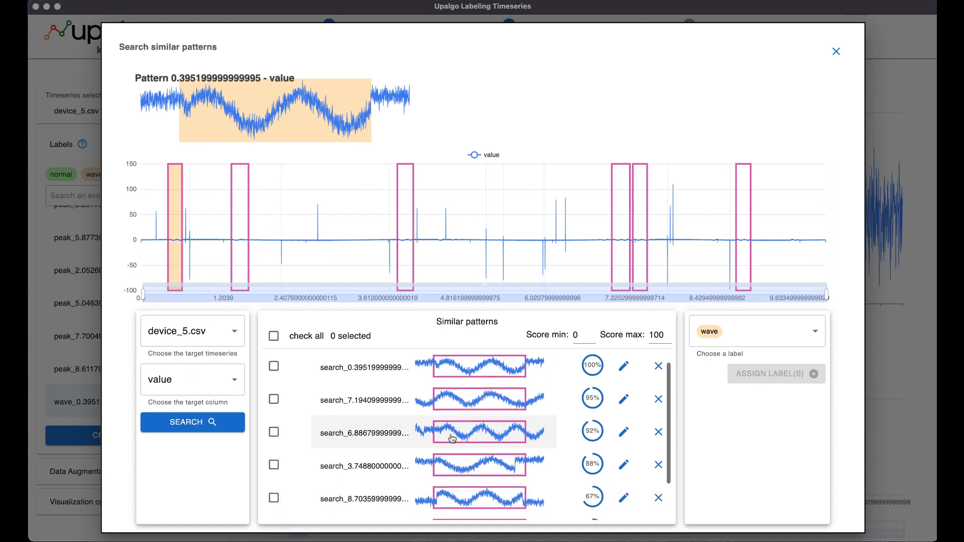
pyautogui.scroll(1, 451, 440)
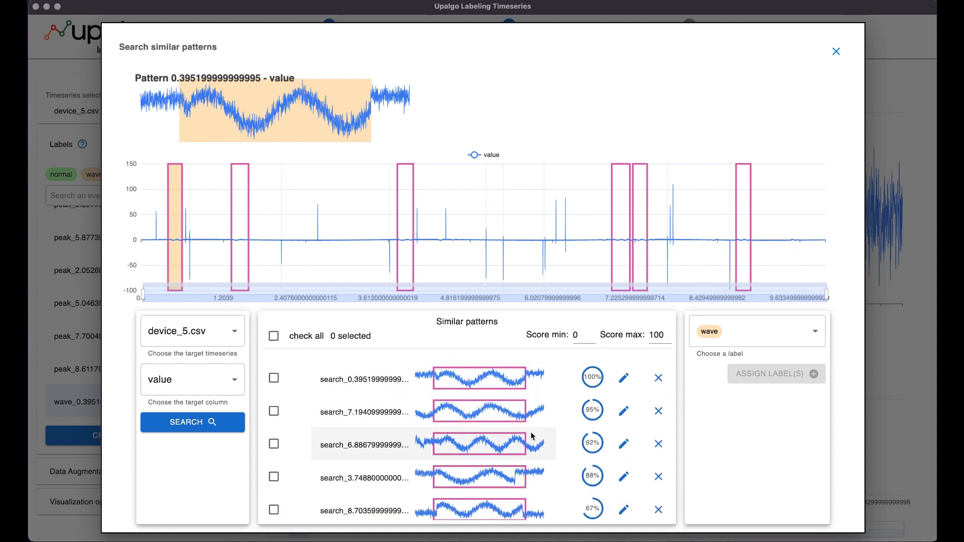
pyautogui.scroll(-1, 531, 432)
pyautogui.scroll(-1, 532, 436)
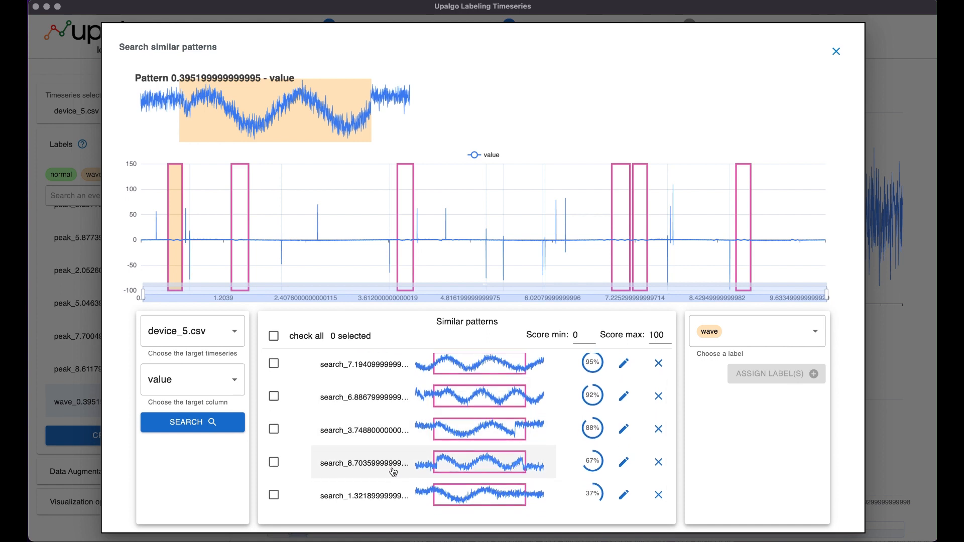
pyautogui.scroll(2, 397, 369)
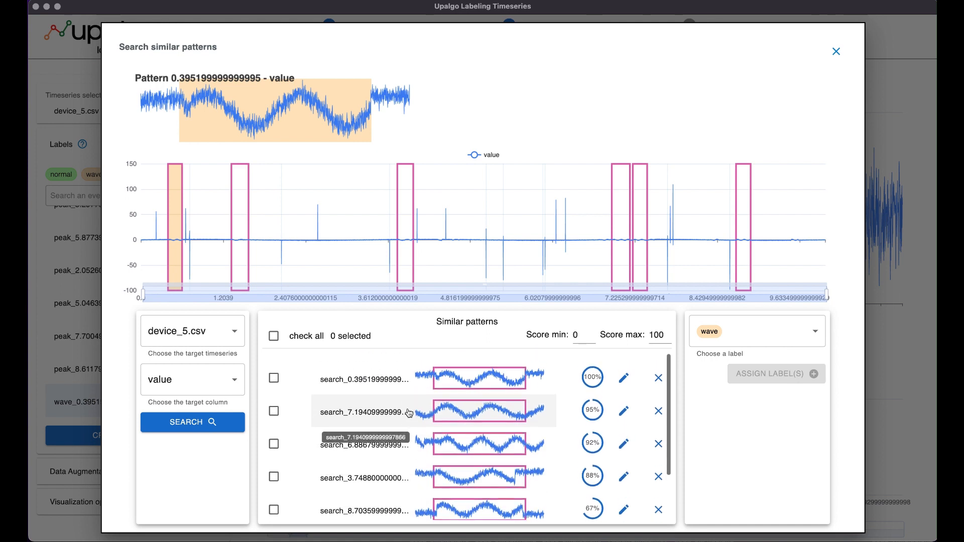
pyautogui.click(273, 337)
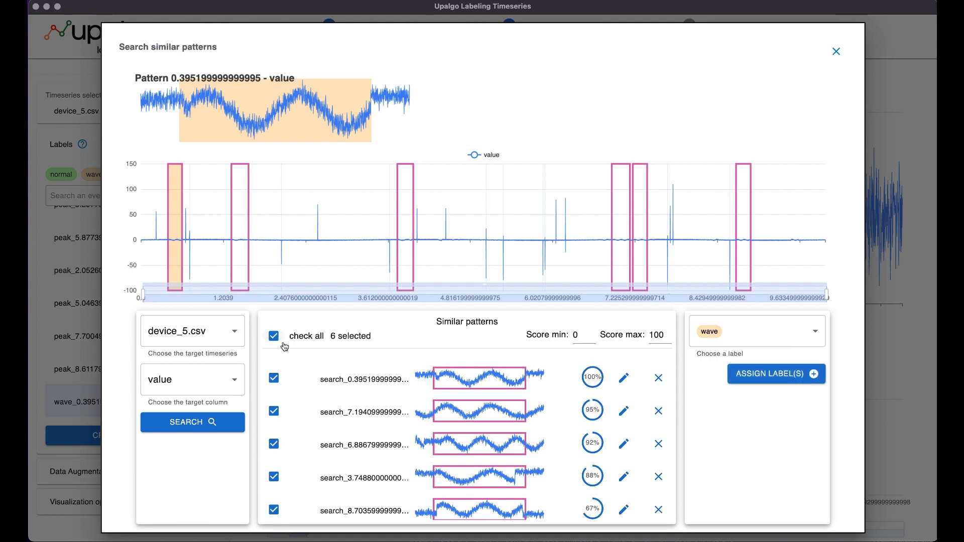
pyautogui.click(792, 377)
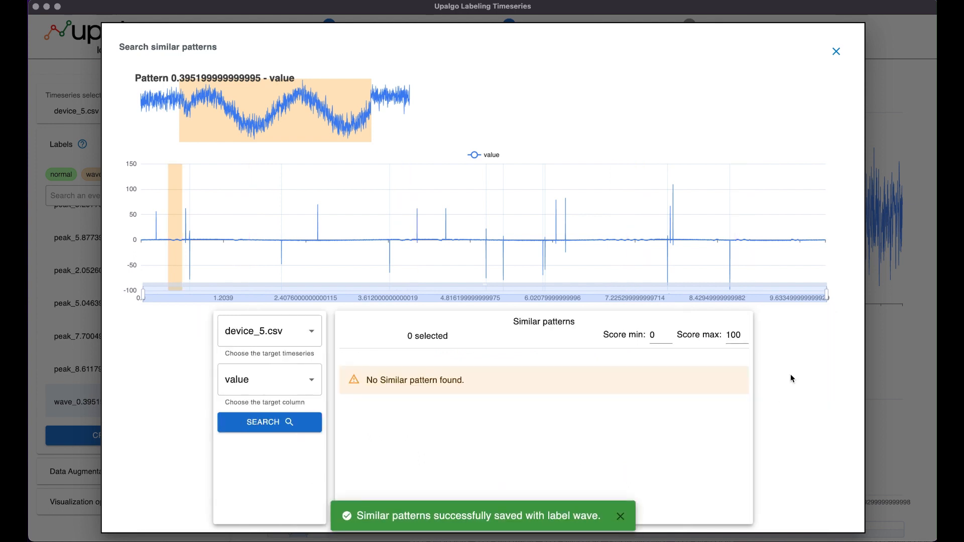
pyautogui.click(895, 324)
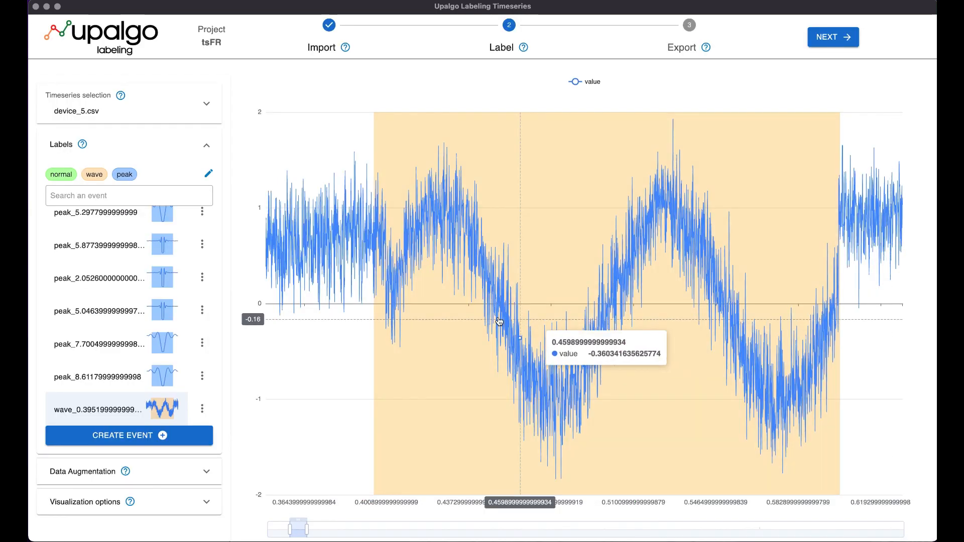
# Review the new wave events in the list and inspect the one starting at about 6.8868 and its surroundings on the chart
pyautogui.scroll(-5, 161, 372)
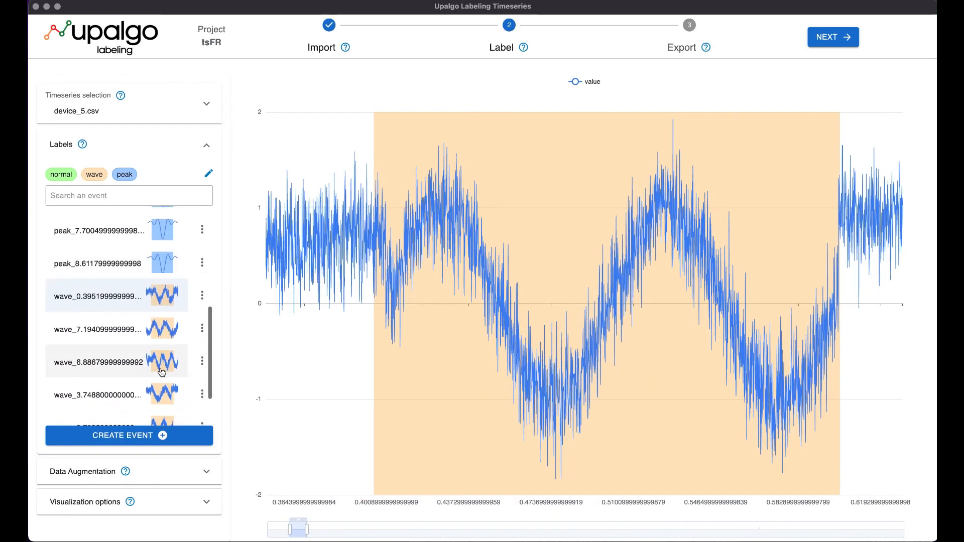
pyautogui.scroll(-3, 150, 361)
pyautogui.click(100, 311)
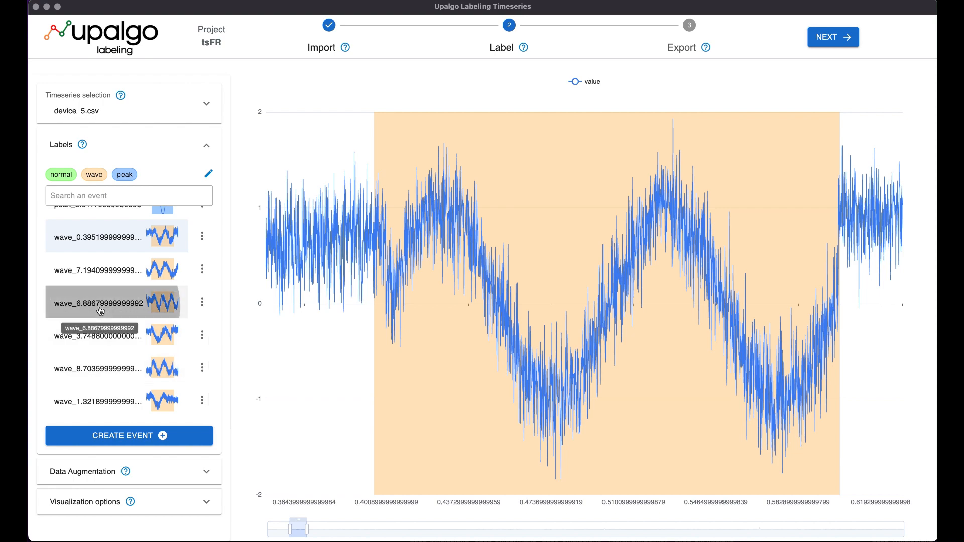
pyautogui.scroll(2, 452, 343)
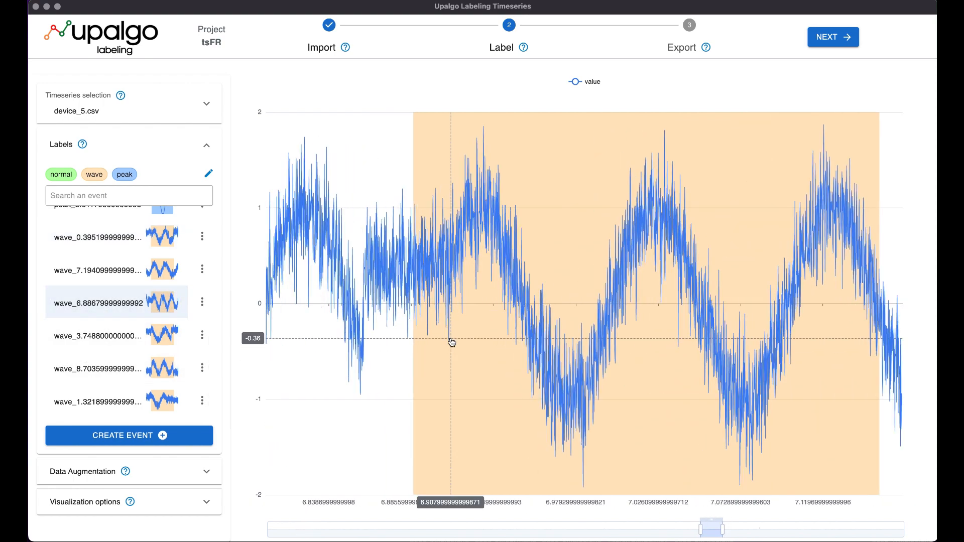
pyautogui.scroll(-5, 452, 343)
pyautogui.scroll(-5, 452, 343)
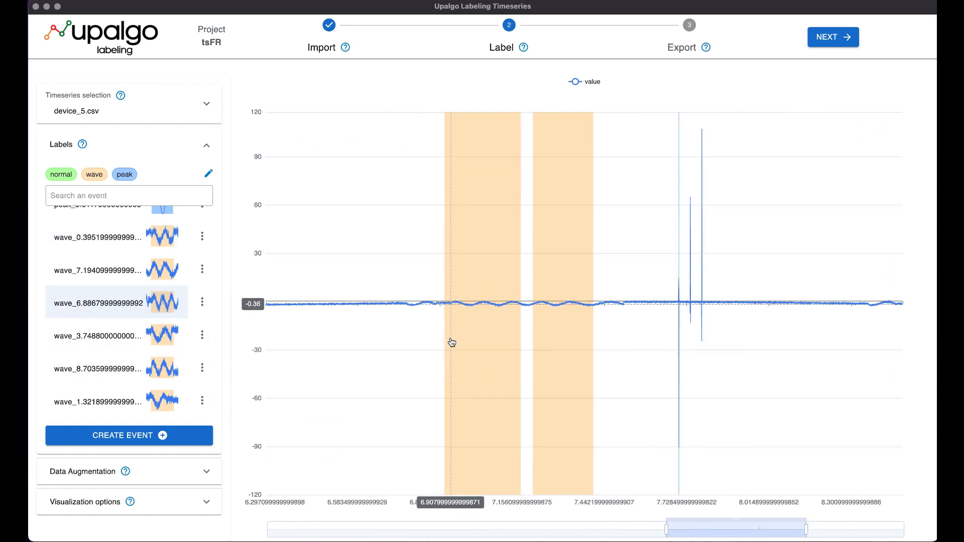